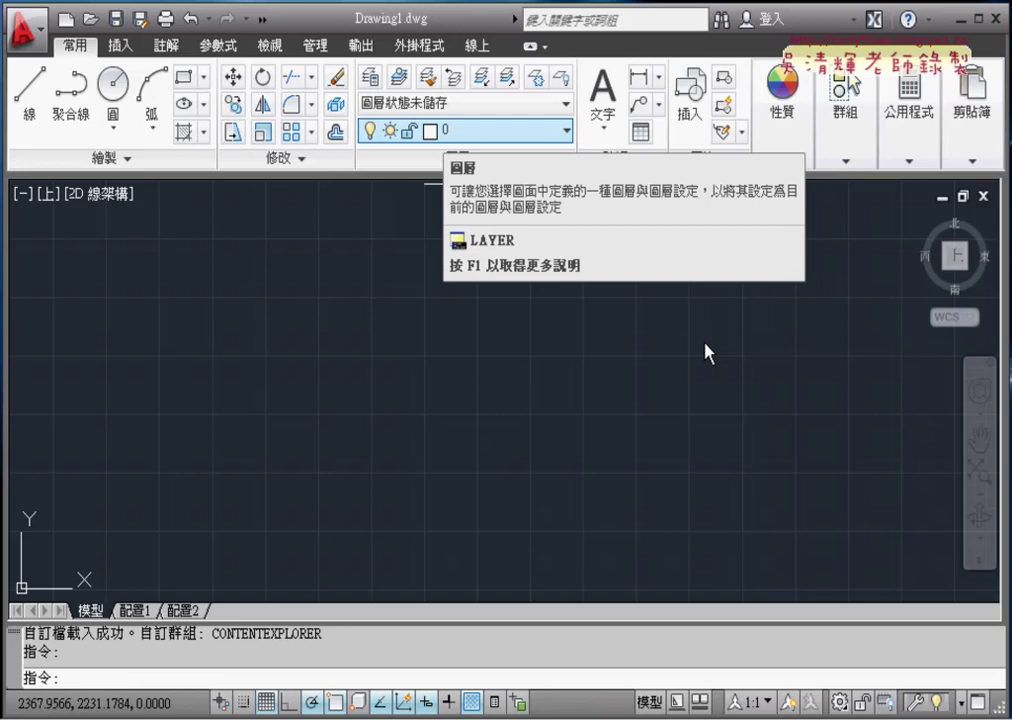
Browse the ribbon tabs 註解 through 外掛程式, finishing on the 線上 (Online) tab.
click(168, 46)
click(122, 46)
click(168, 46)
click(218, 46)
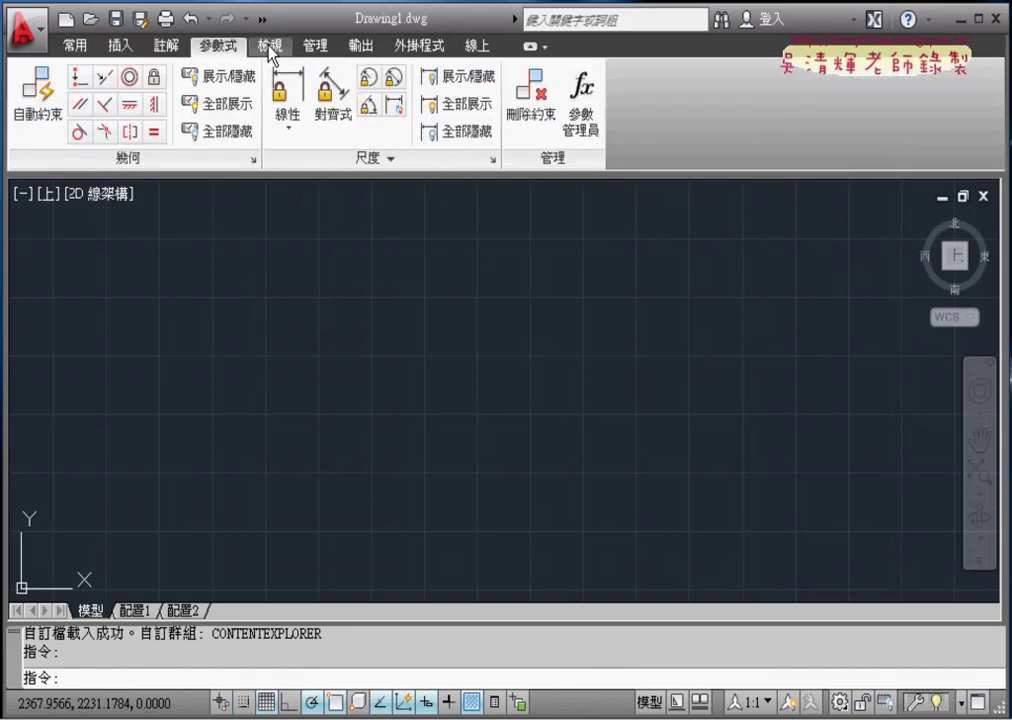
click(270, 46)
click(315, 46)
click(361, 46)
click(419, 46)
click(472, 46)
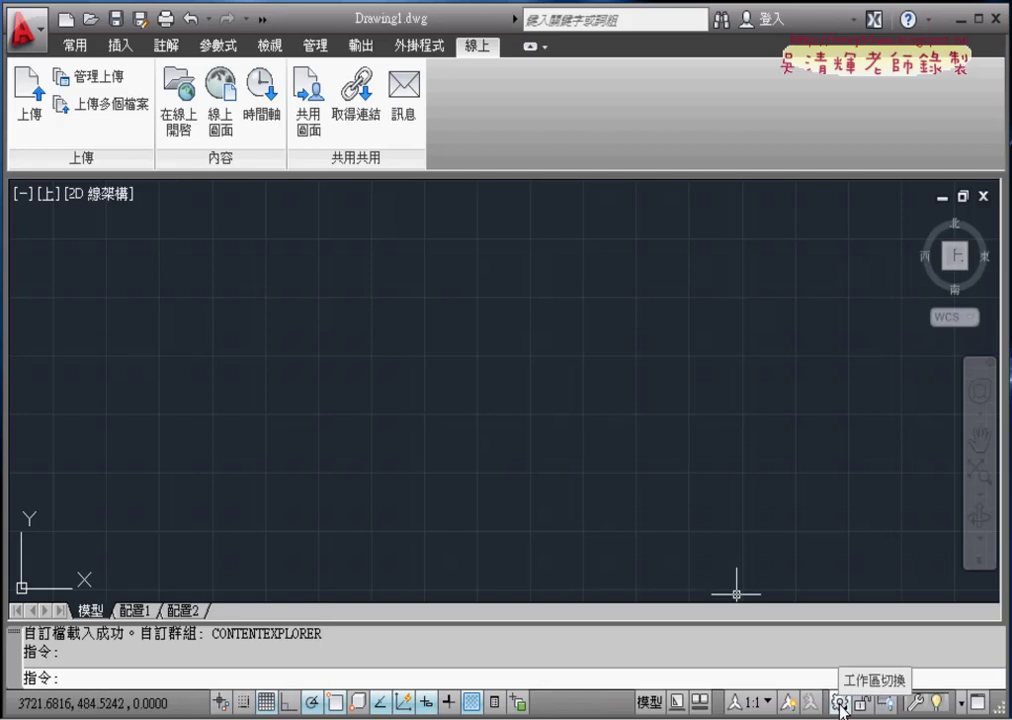
Switch the workspace to AutoCAD 典型 (Classic) from the status-bar workspace list.
click(840, 704)
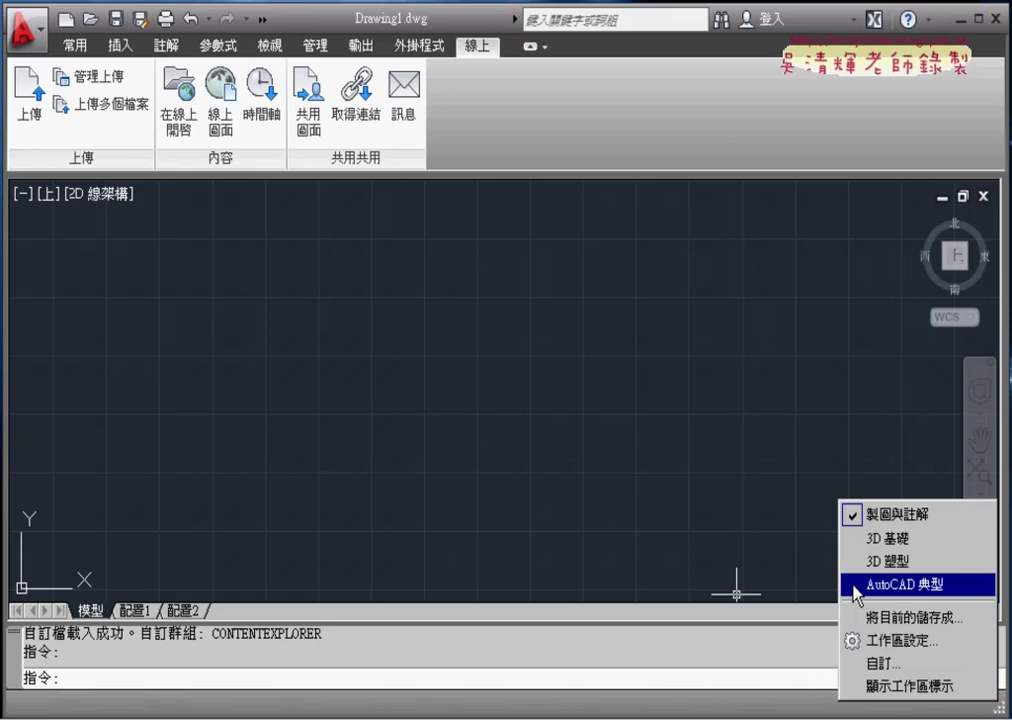
click(855, 588)
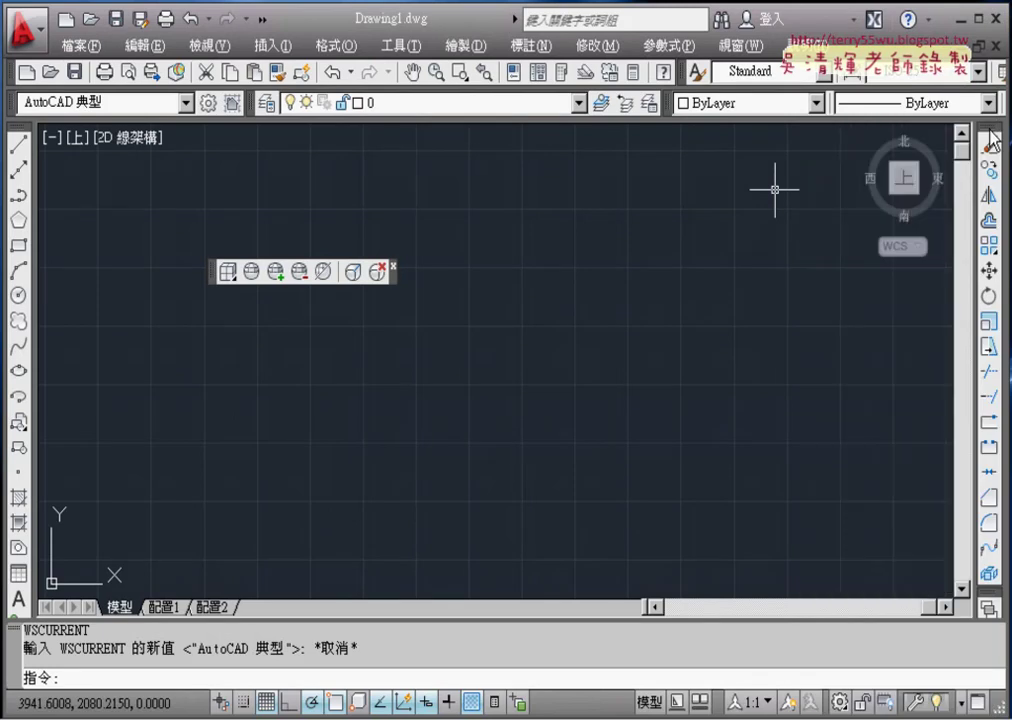
Dock the Modify toolbar in a second column beside the Draw toolbar, then open the 檔案 menu.
drag(993, 138, 55, 163)
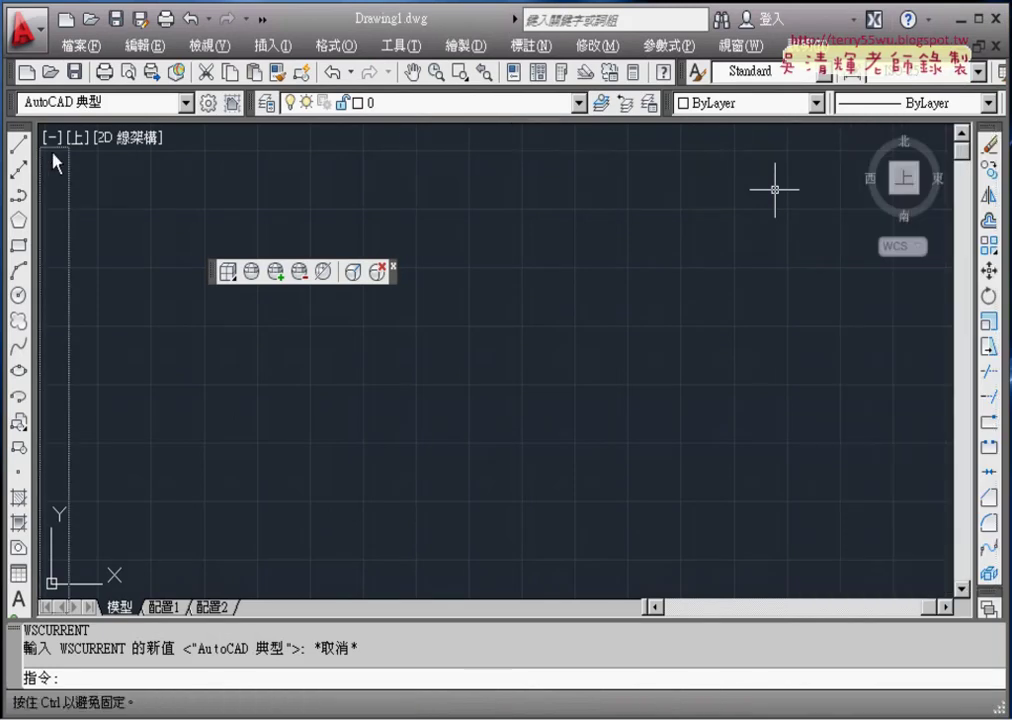
drag(53, 153, 53, 128)
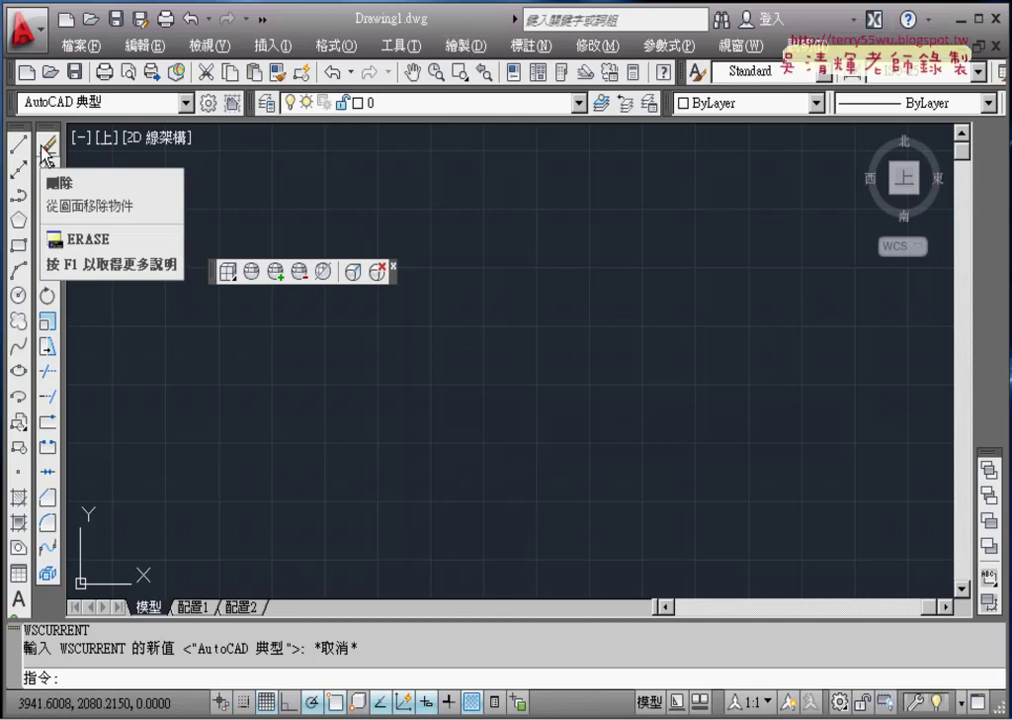
mouse_move(47, 147)
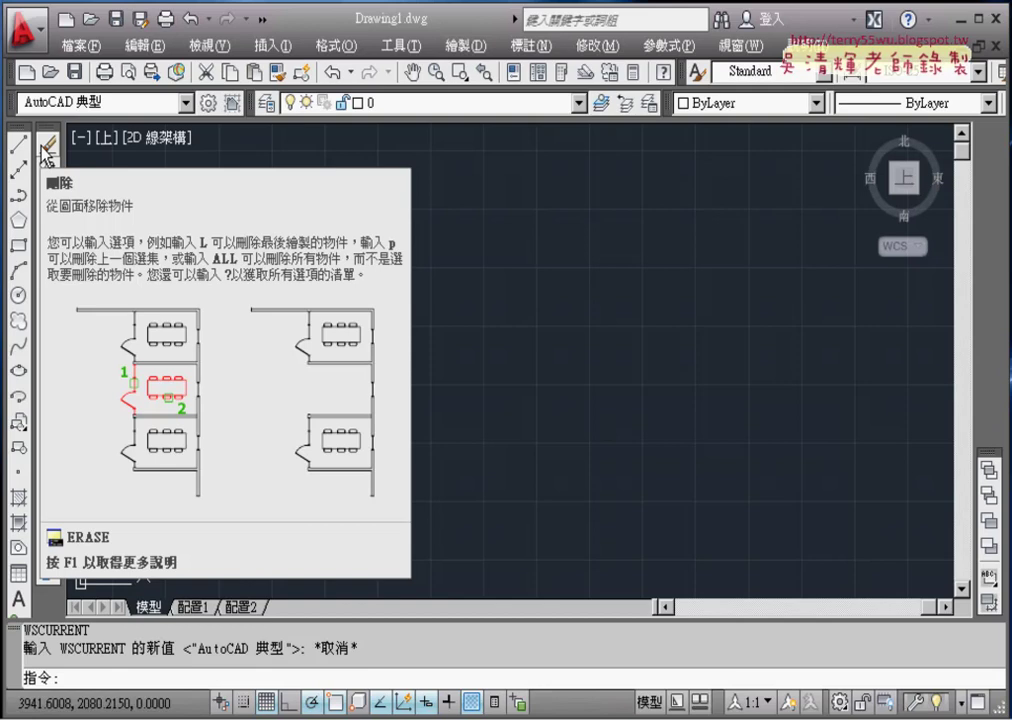
click(78, 45)
mouse_move(401, 45)
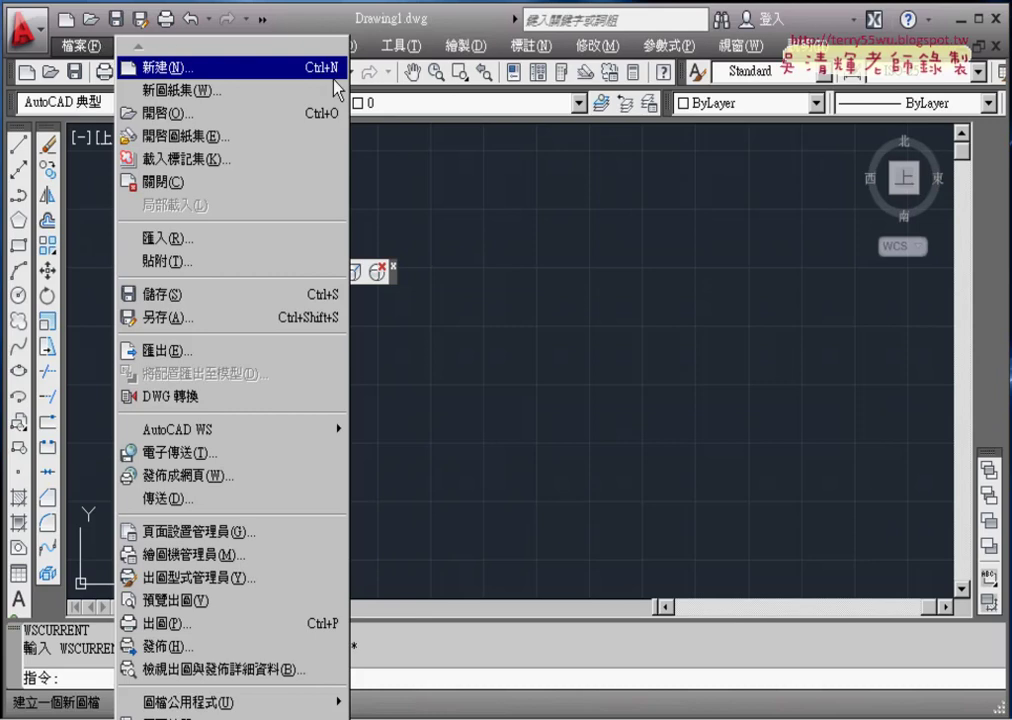
Turn on the UCS toolbar and dock it in the row above the drawing area.
click(428, 76)
right_click(428, 76)
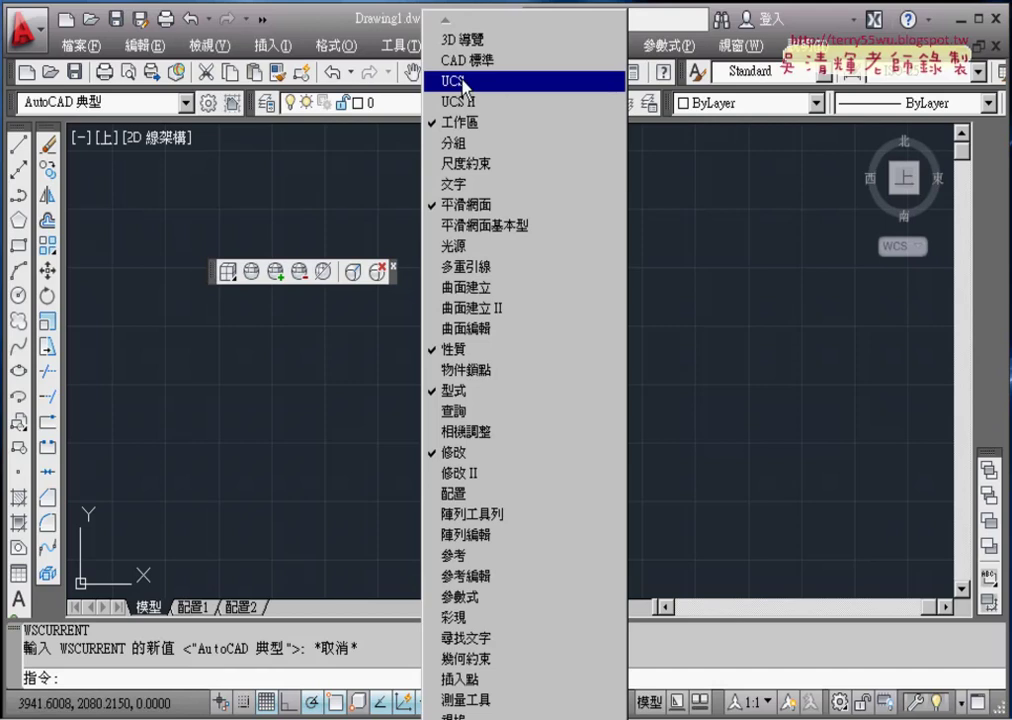
click(467, 84)
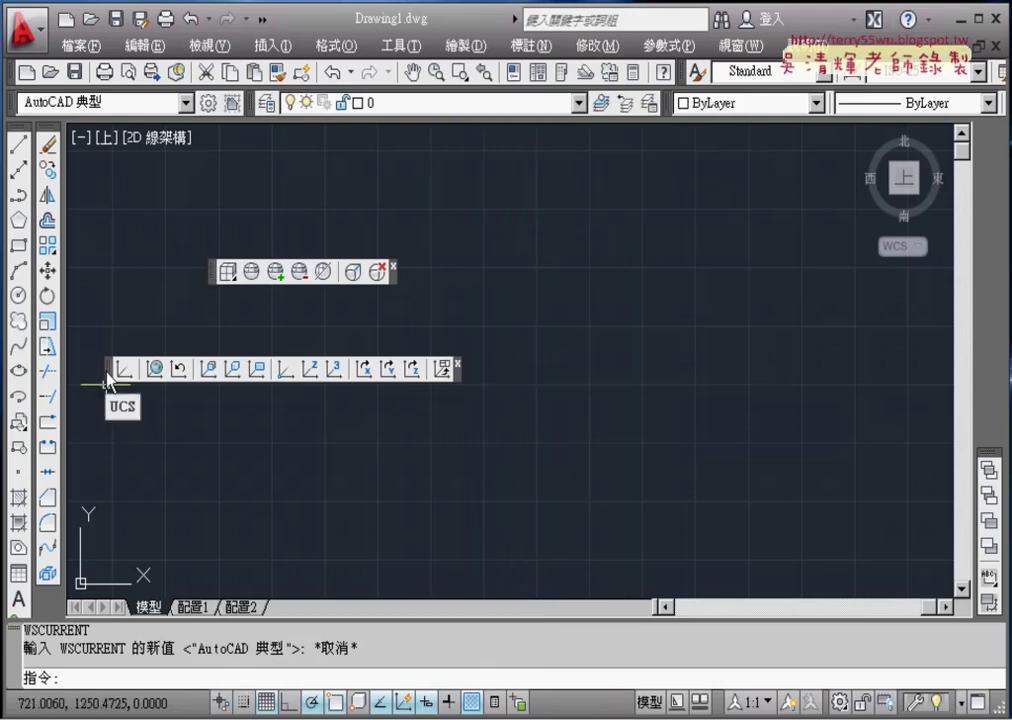
mouse_move(108, 373)
mouse_down()
mouse_move(695, 138)
mouse_move(785, 135)
mouse_up()
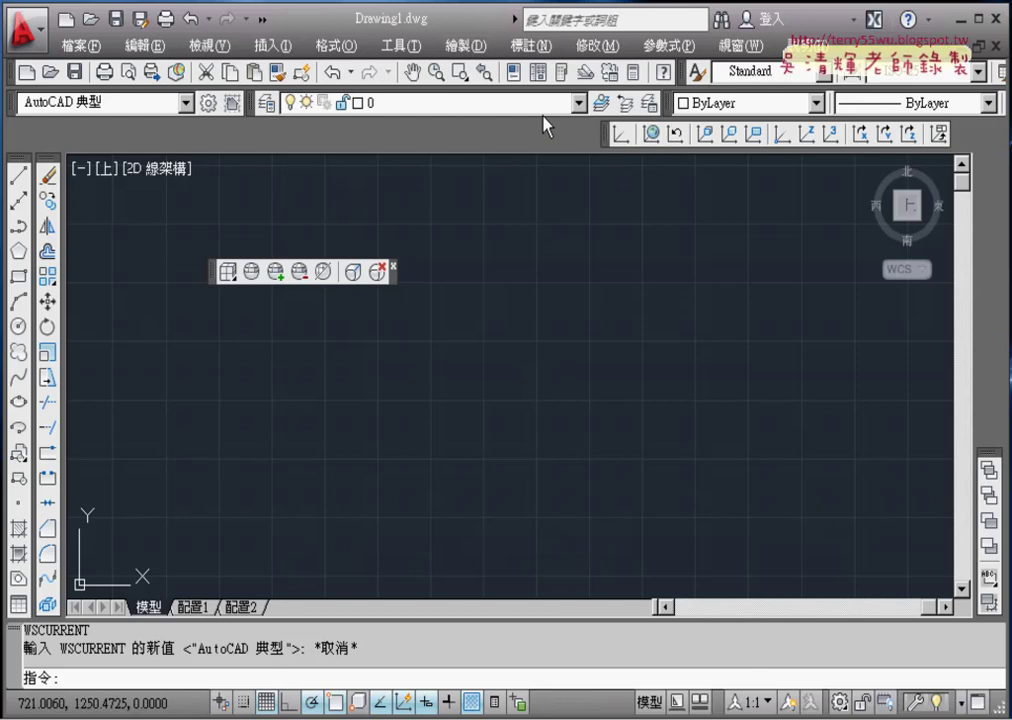
Turn on the 視圖 (View) toolbar and dock it left of the UCS tools.
right_click(320, 83)
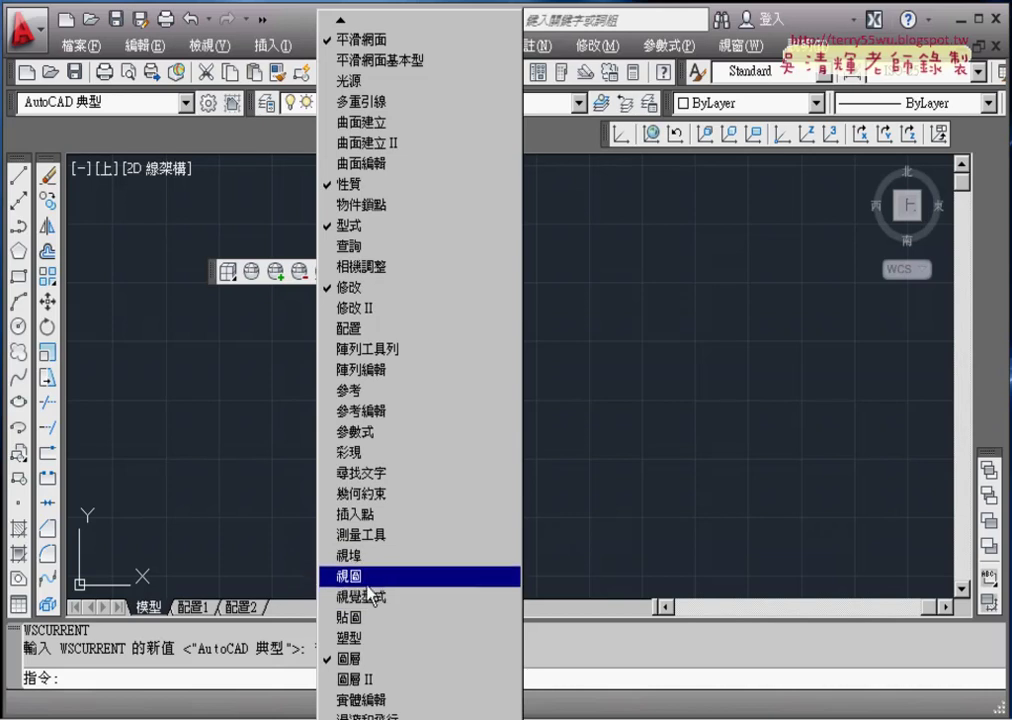
click(370, 577)
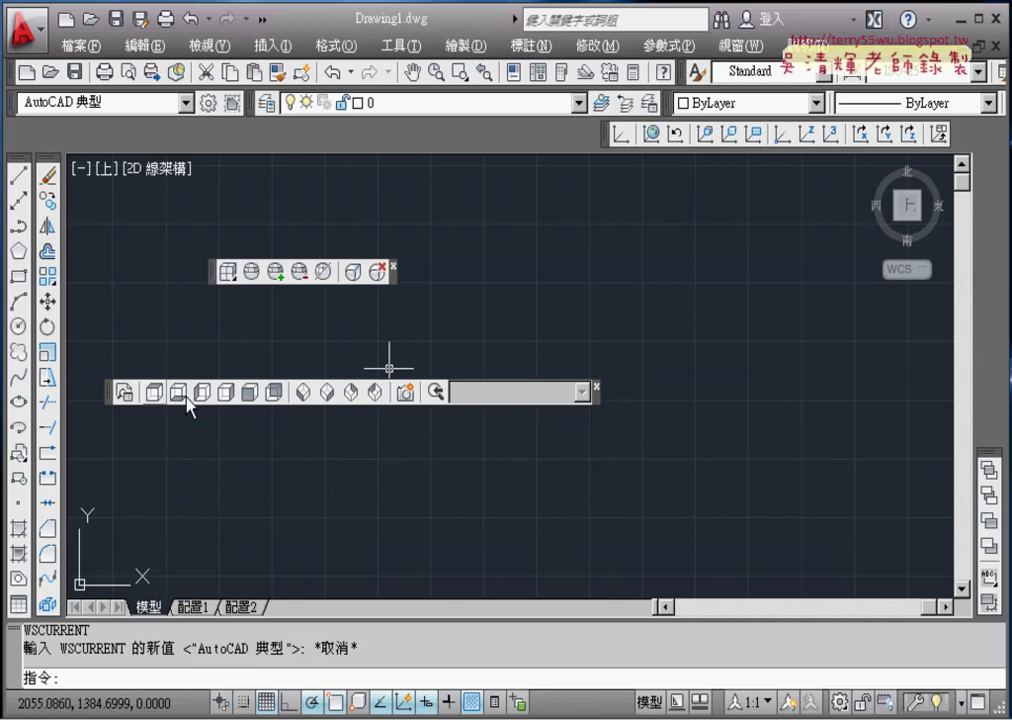
drag(117, 398, 104, 135)
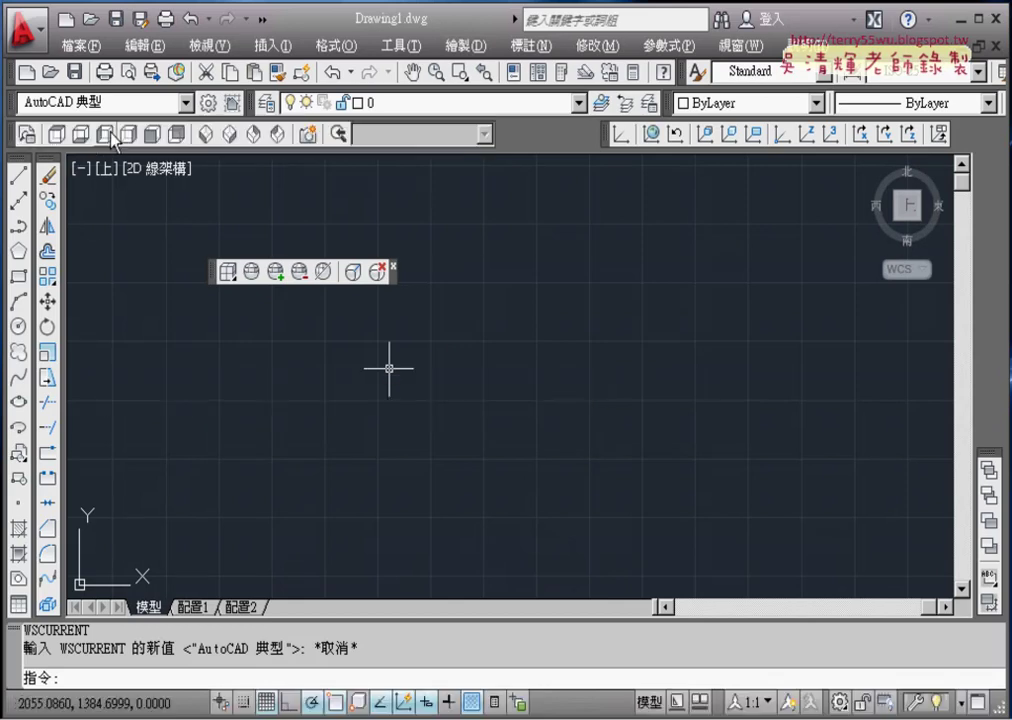
Turn on the 視覺型式 (Visual Styles) toolbar and dock it between View and UCS.
right_click(283, 72)
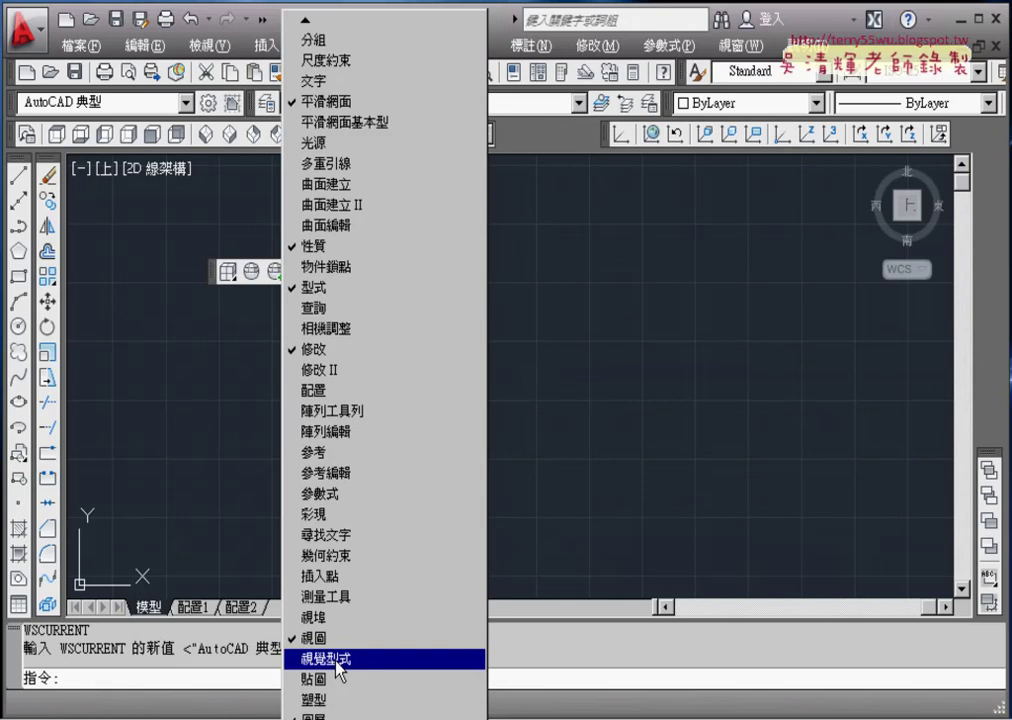
click(337, 661)
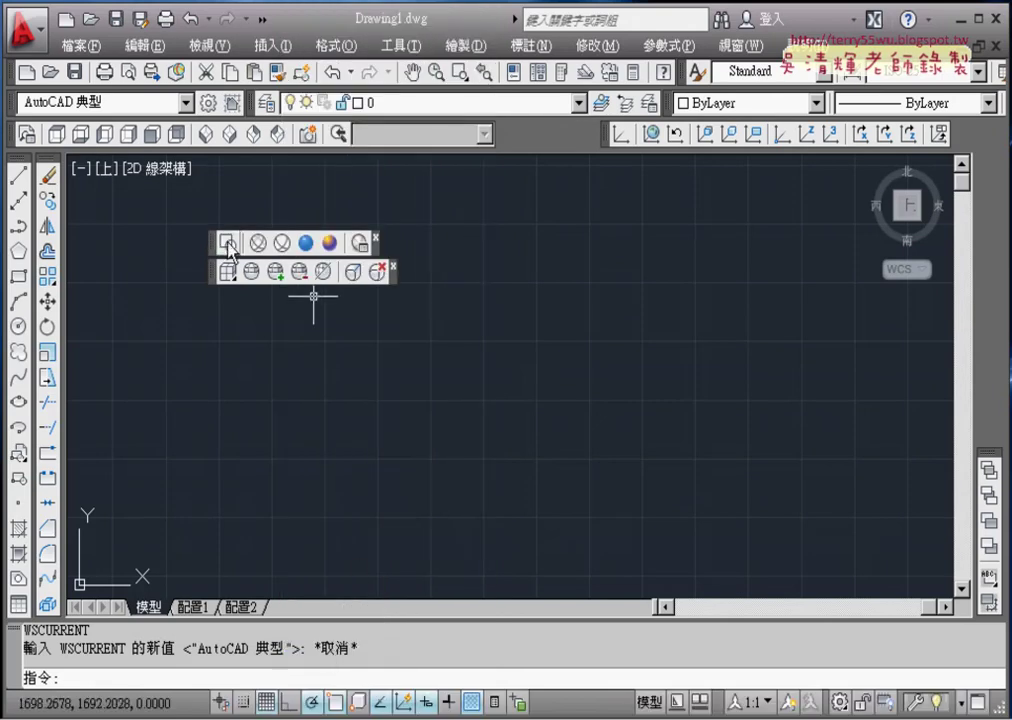
drag(213, 250, 521, 141)
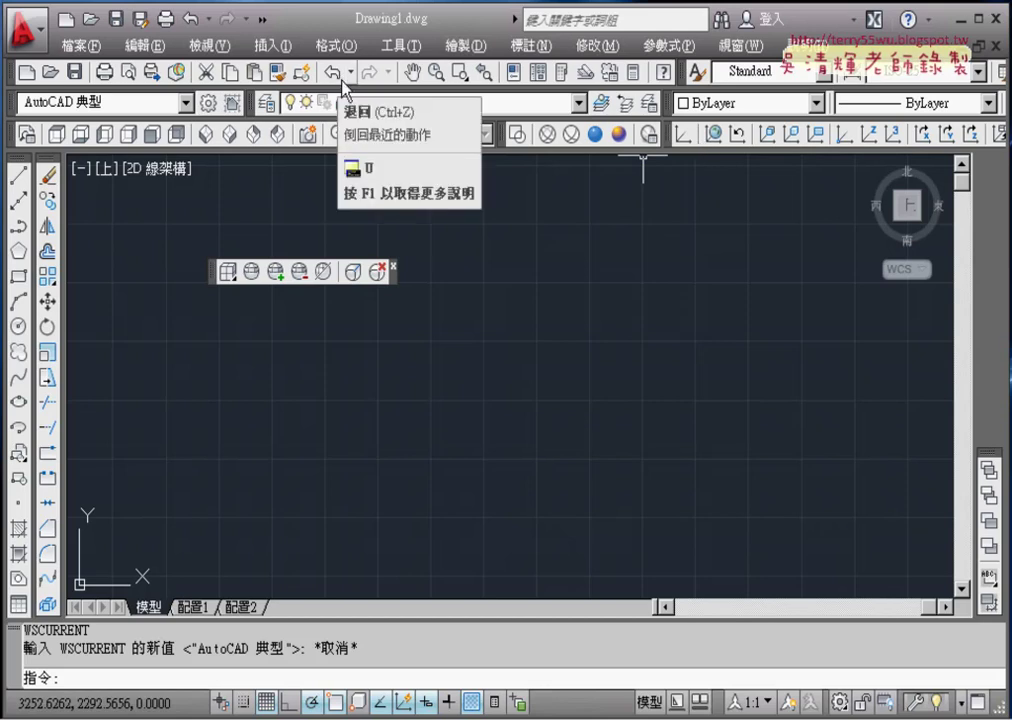
Display the 塑型 (Modeling) toolbar from the toolbar list.
right_click(284, 72)
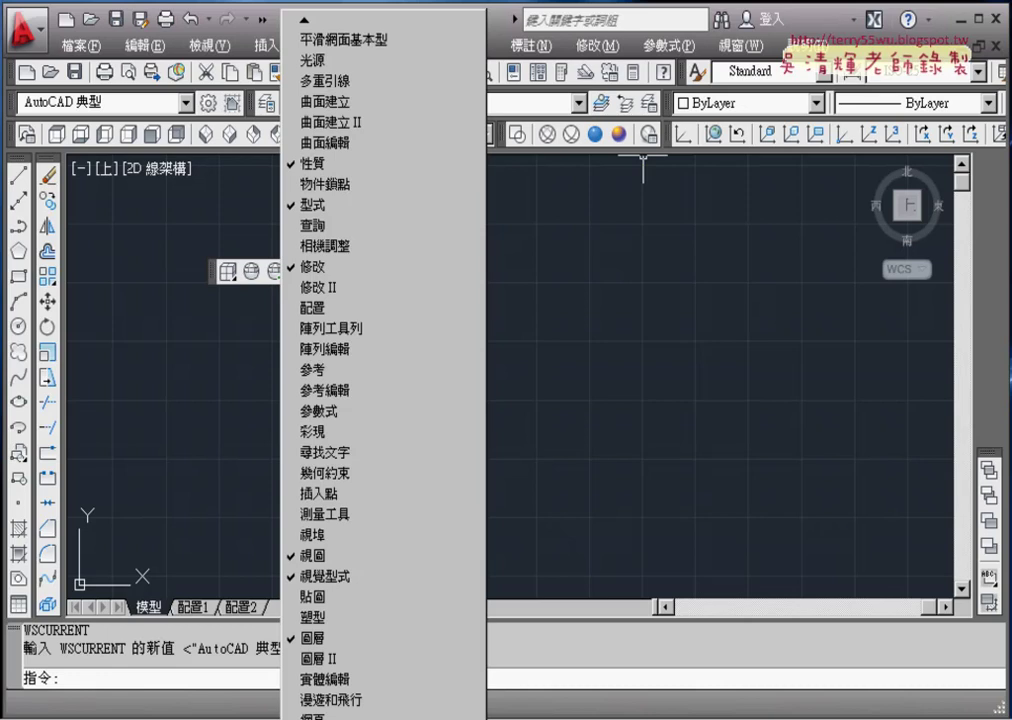
scroll(383, 400, down, 3)
scroll(383, 400, down, 3)
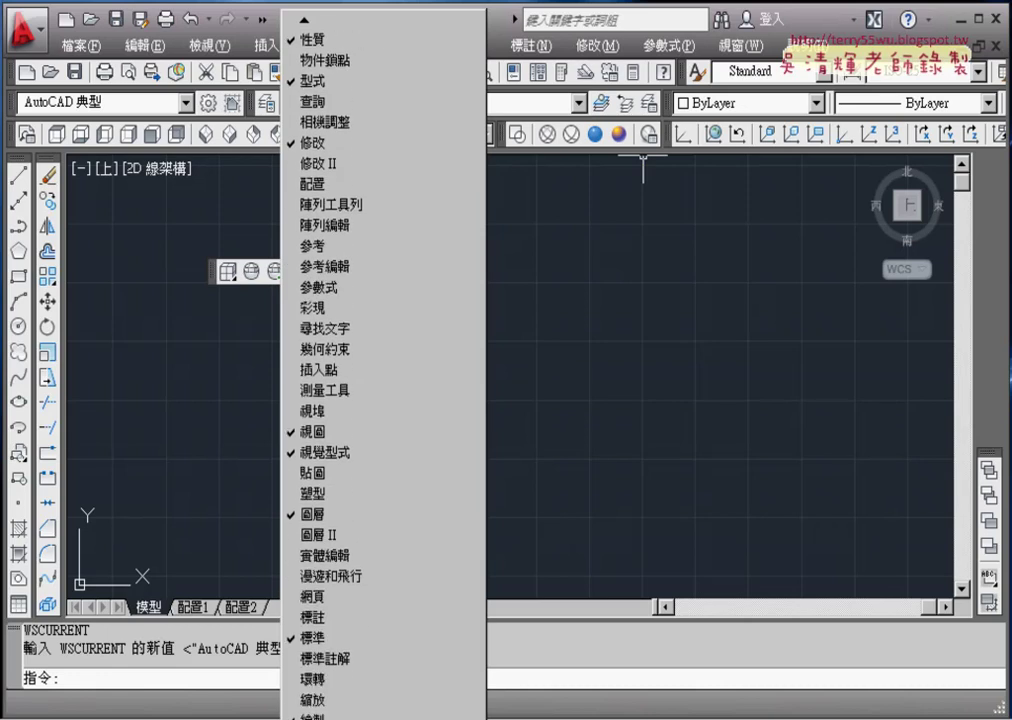
scroll(383, 400, down, 3)
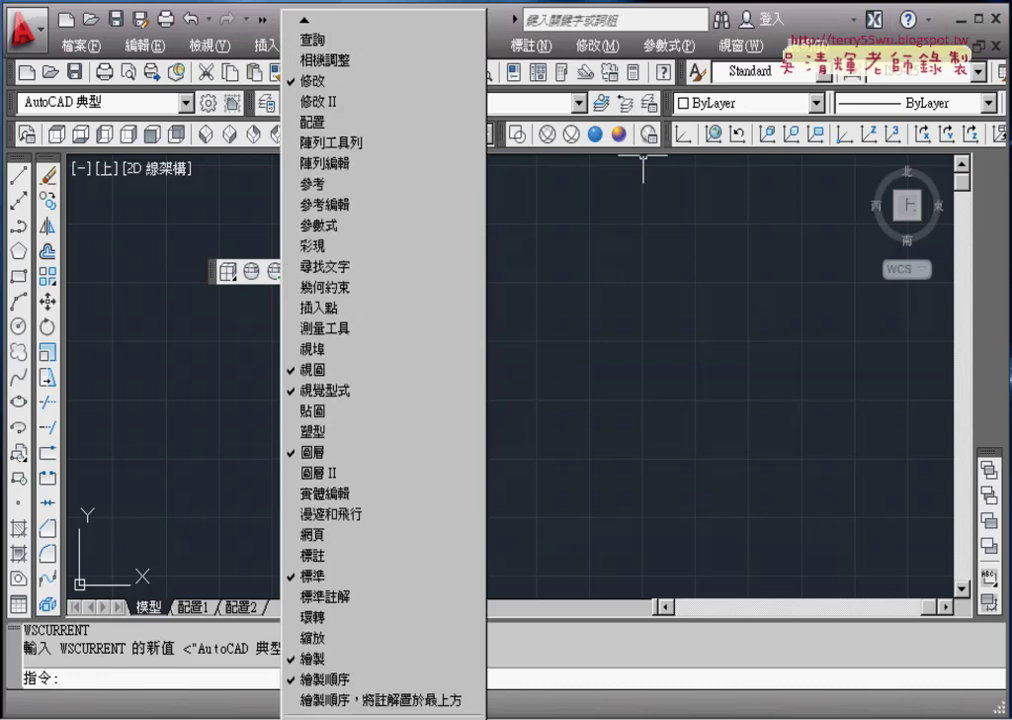
click(349, 440)
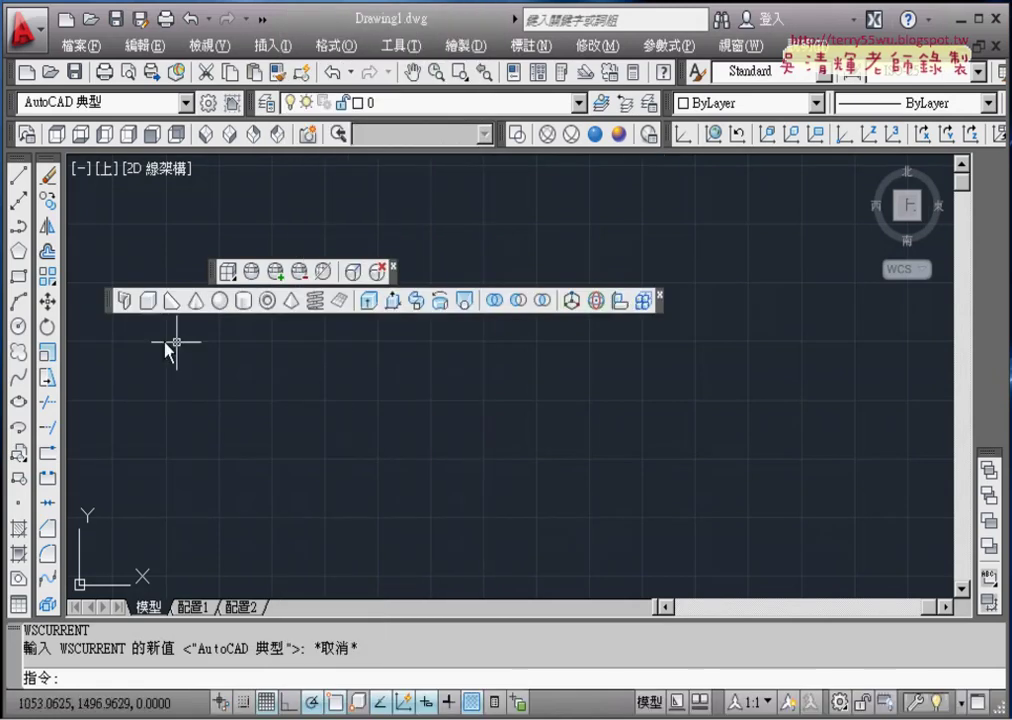
Dock the floating 塑型 (Modeling) toolbar as its own row above the drawing area.
right_click(211, 74)
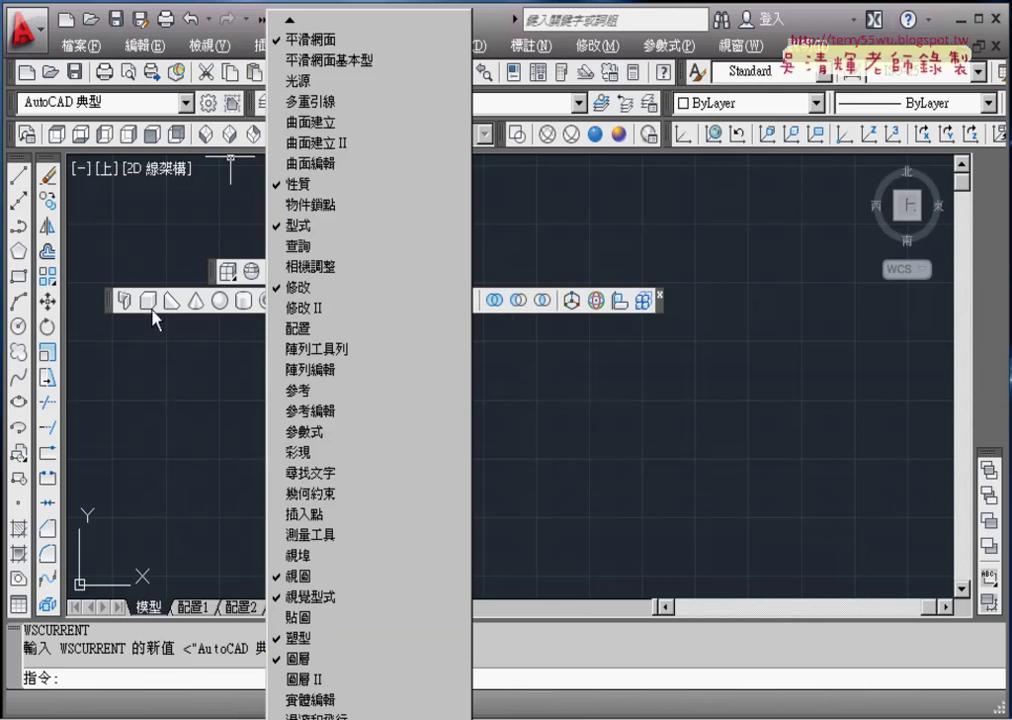
click(110, 308)
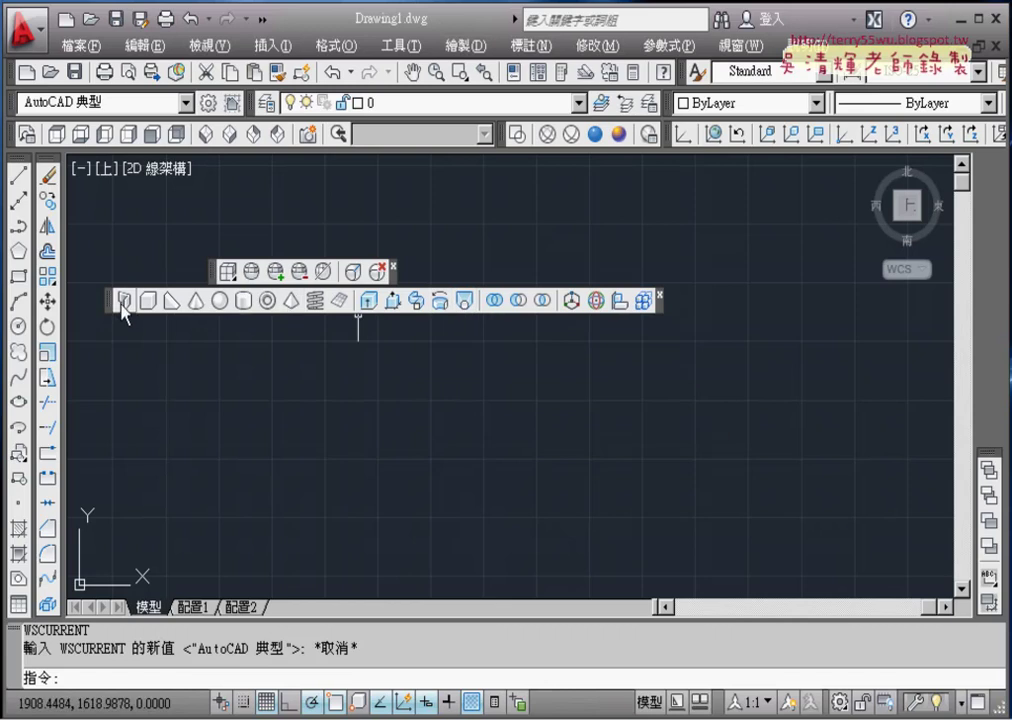
drag(111, 305, 97, 128)
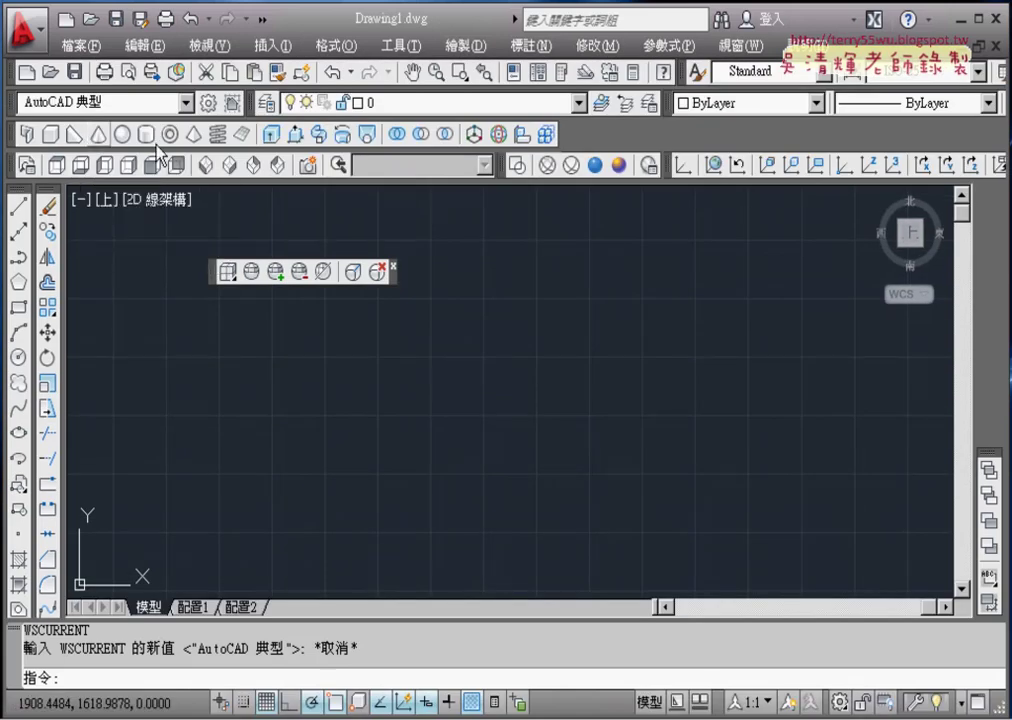
Dock the 實體編輯 (Solid Editing) toolbar beside Modeling and close the leftover floating toolbar.
right_click(284, 74)
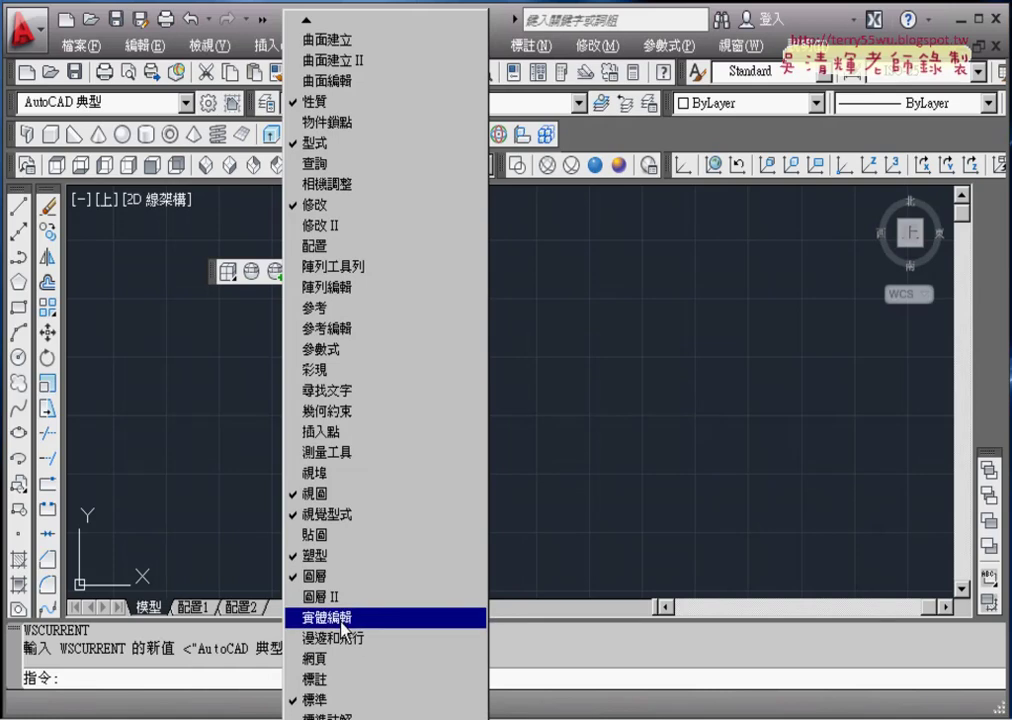
click(405, 617)
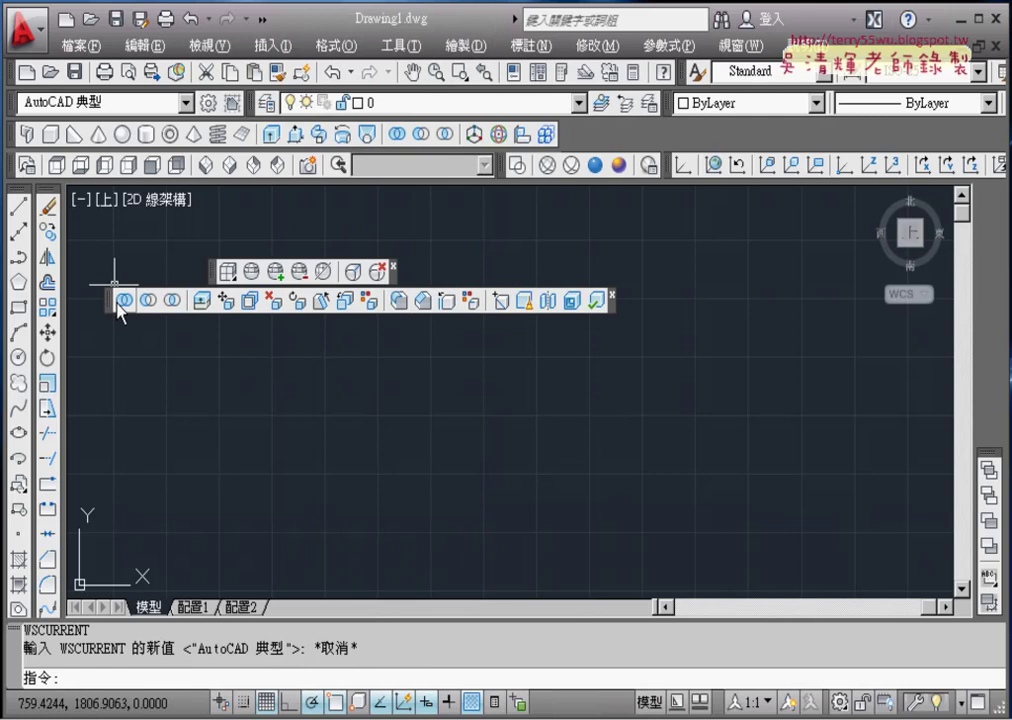
drag(116, 301, 622, 136)
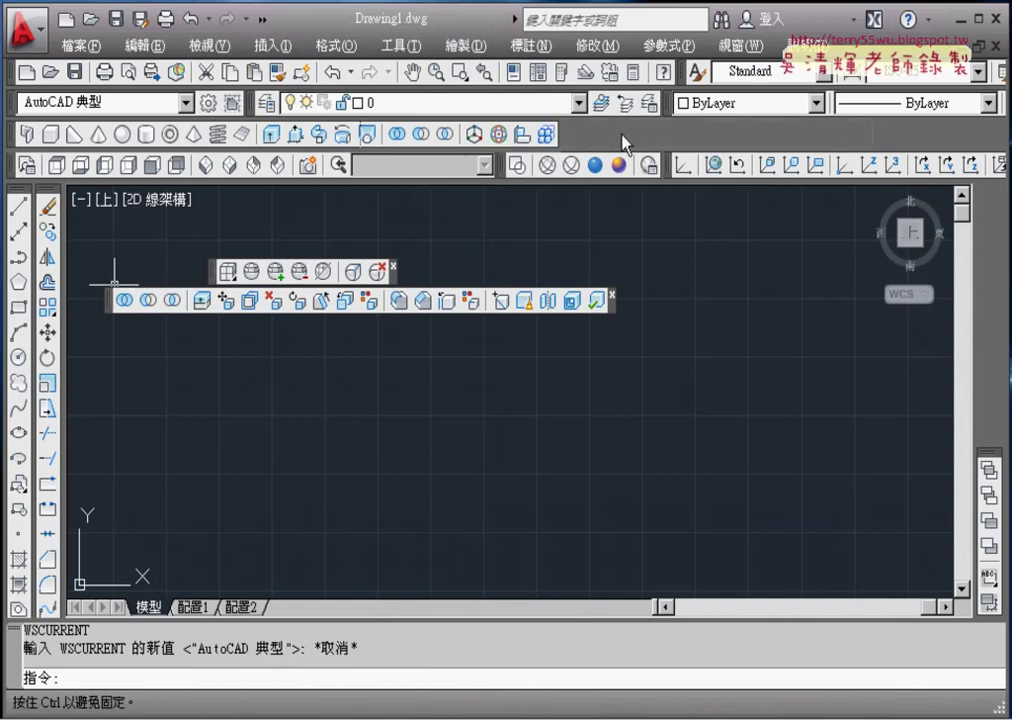
drag(622, 138, 678, 140)
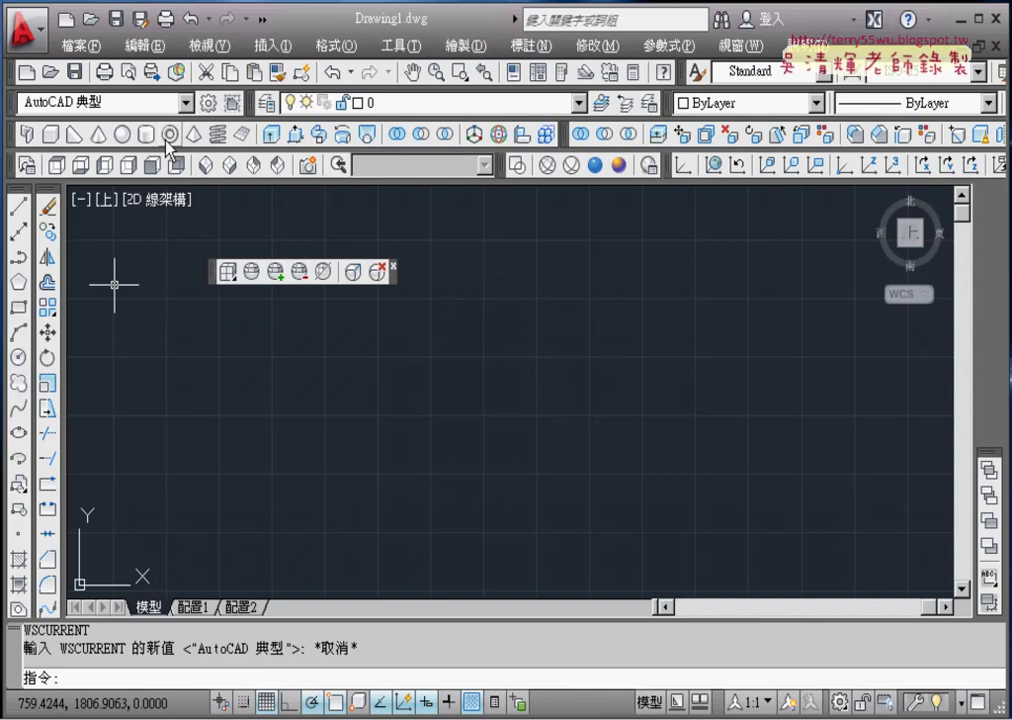
click(393, 266)
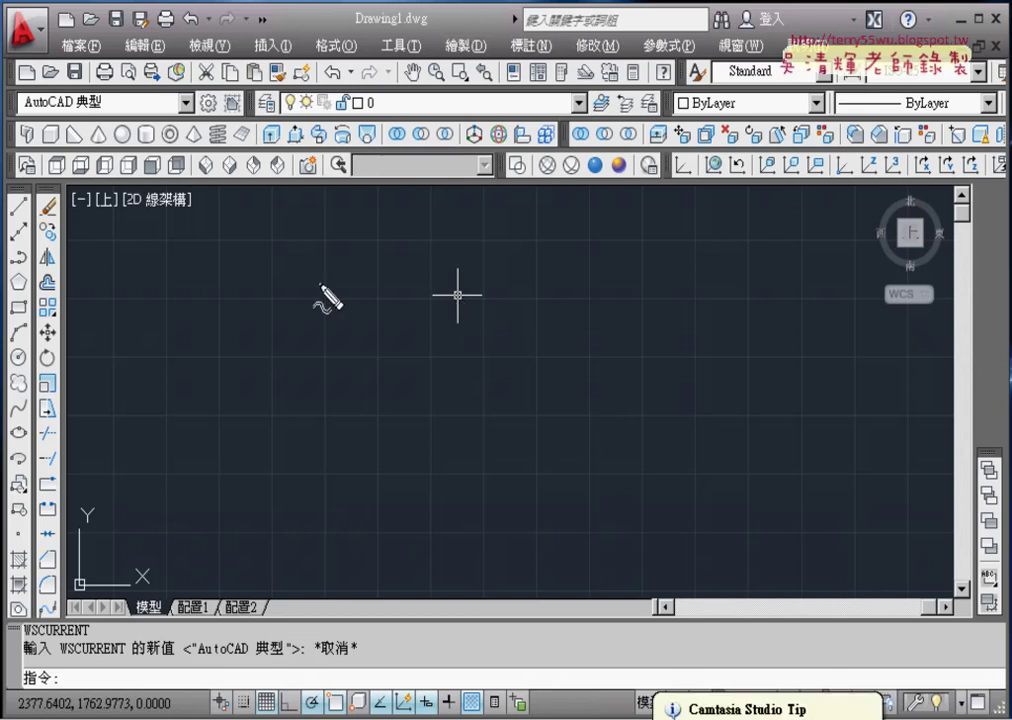
mouse_move(14, 172)
mouse_down()
mouse_move(34, 632)
mouse_move(18, 463)
mouse_move(27, 220)
mouse_move(14, 175)
mouse_up()
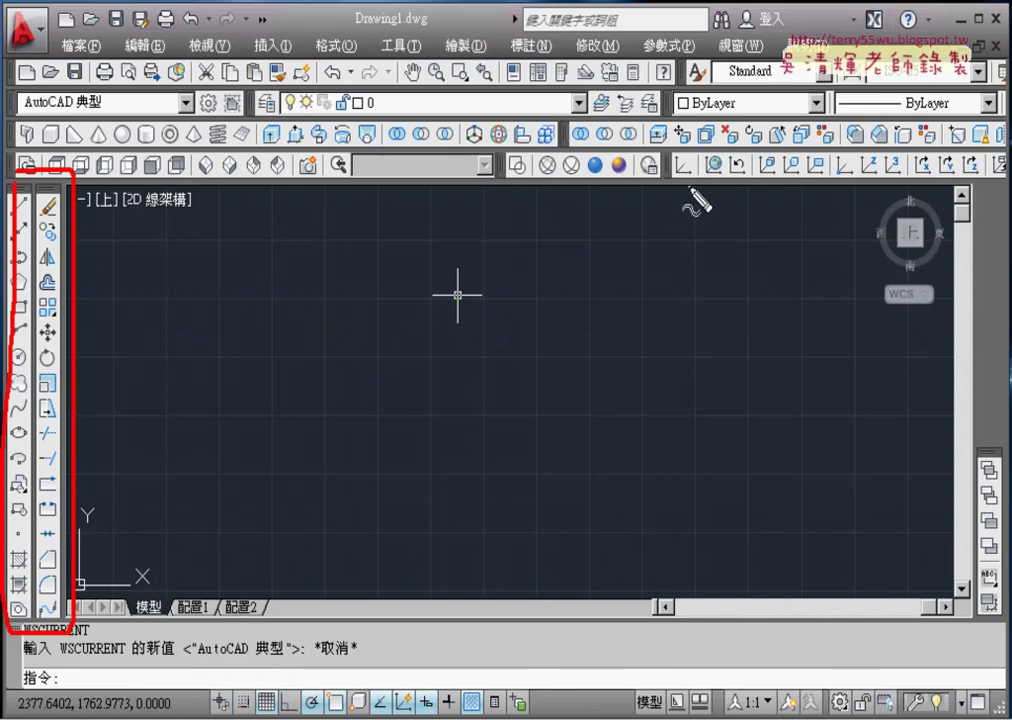
drag(692, 183, 870, 180)
drag(803, 172, 822, 157)
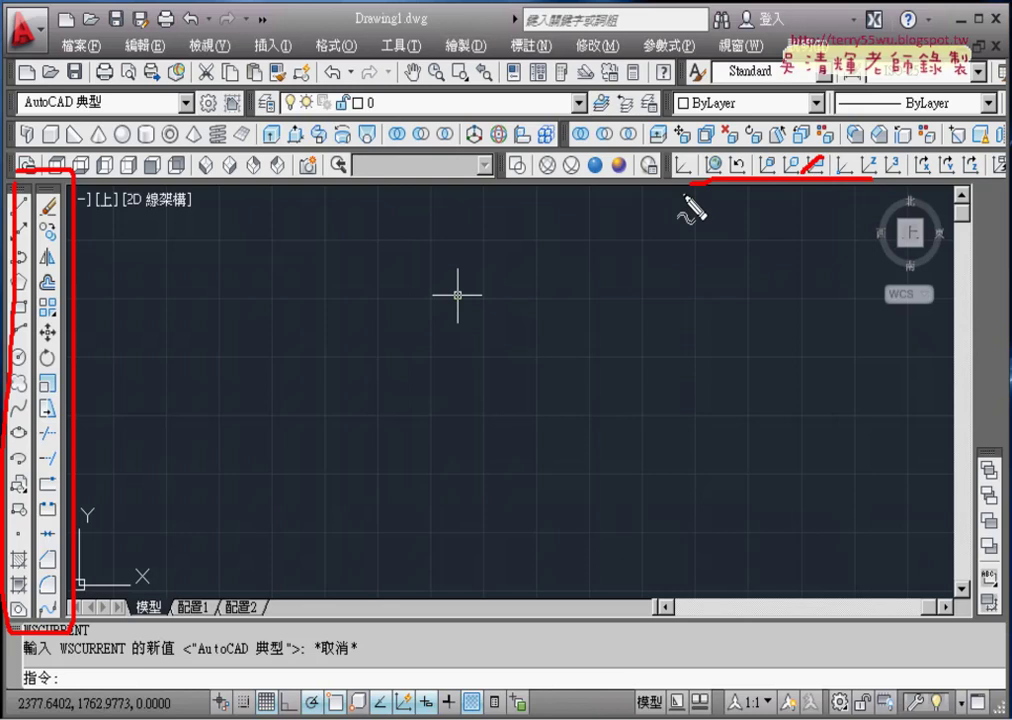
drag(245, 125, 283, 126)
mouse_move(145, 181)
mouse_down()
mouse_move(333, 158)
mouse_move(100, 150)
mouse_up()
drag(500, 183, 545, 170)
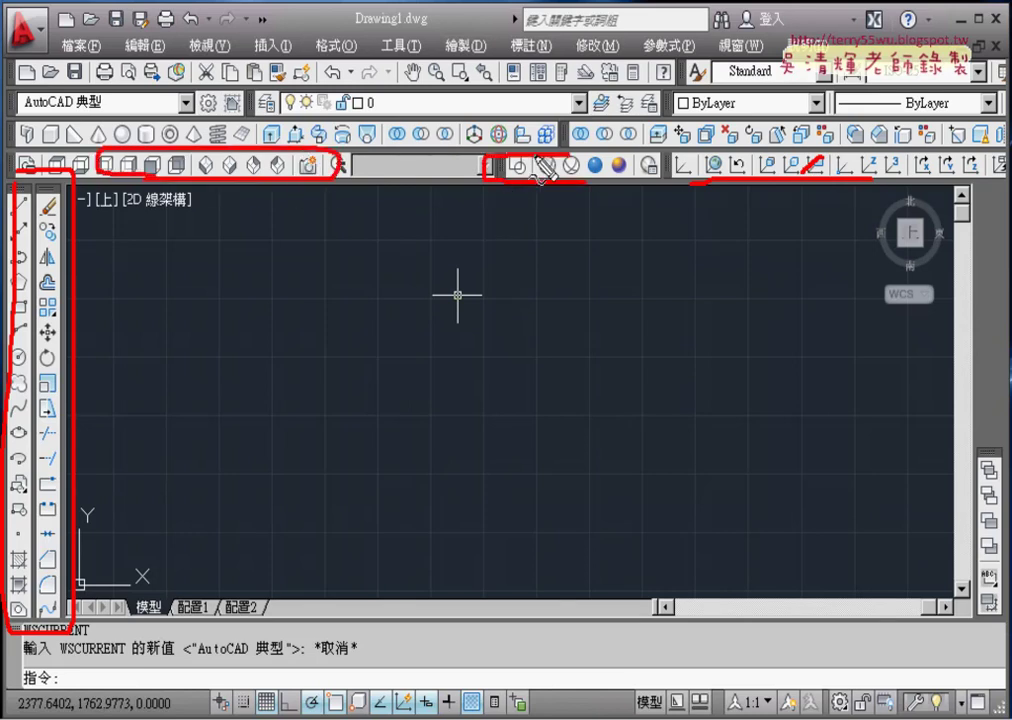
mouse_move(392, 150)
mouse_down()
mouse_move(85, 165)
mouse_move(316, 115)
mouse_move(395, 165)
mouse_up()
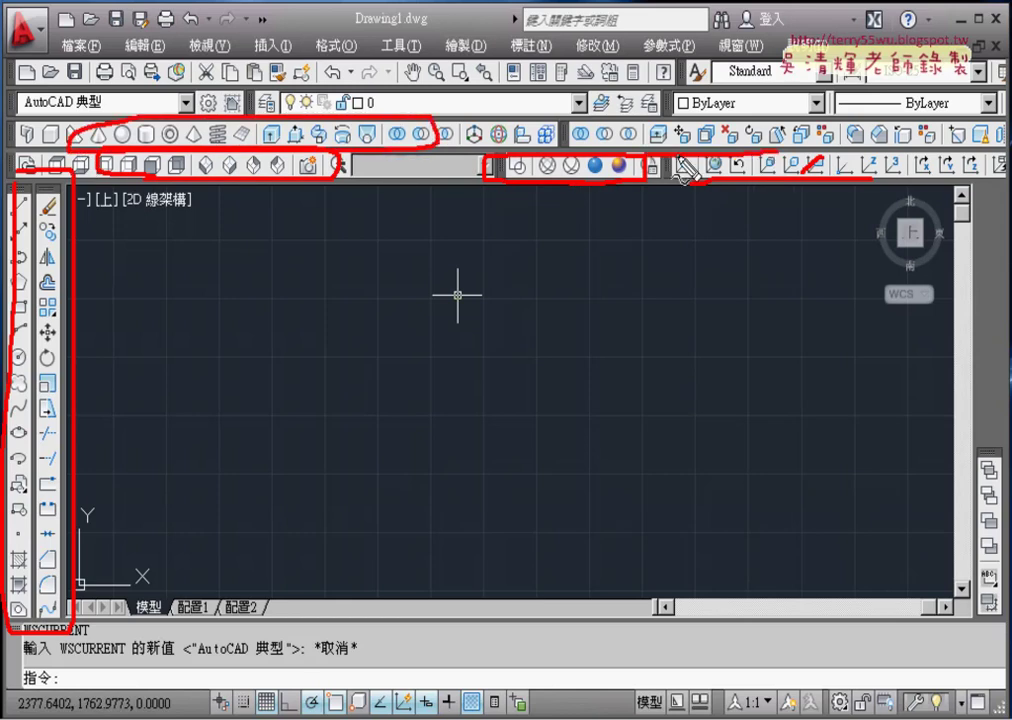
drag(687, 172, 784, 163)
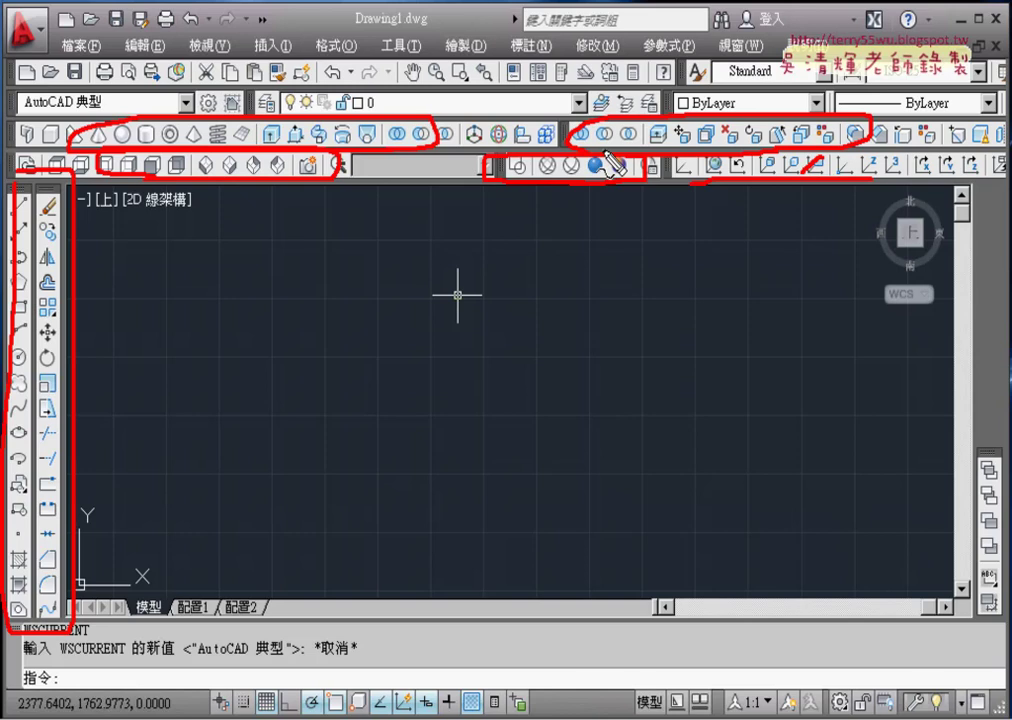
key(Escape)
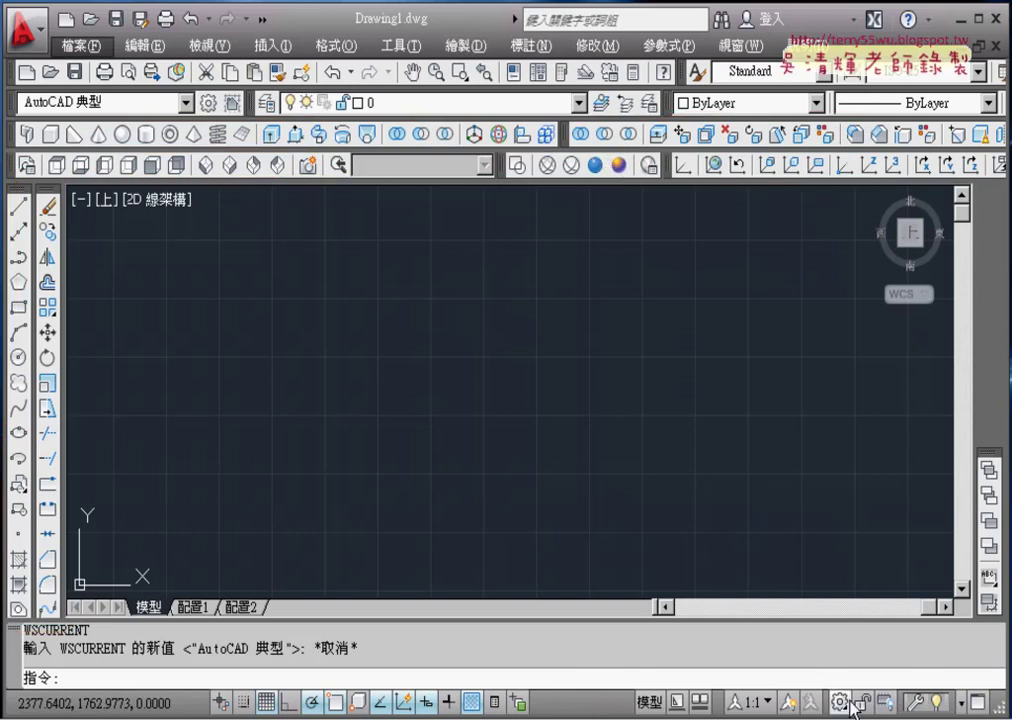
Open the status-bar workspace list, showing AutoCAD 典型 checked.
click(840, 702)
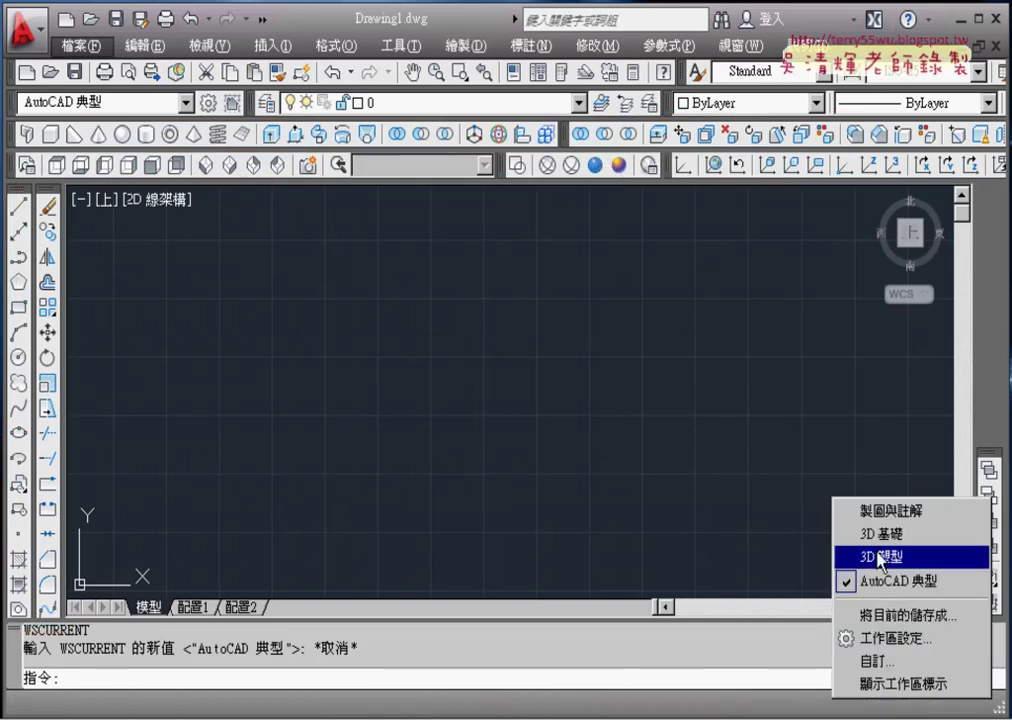